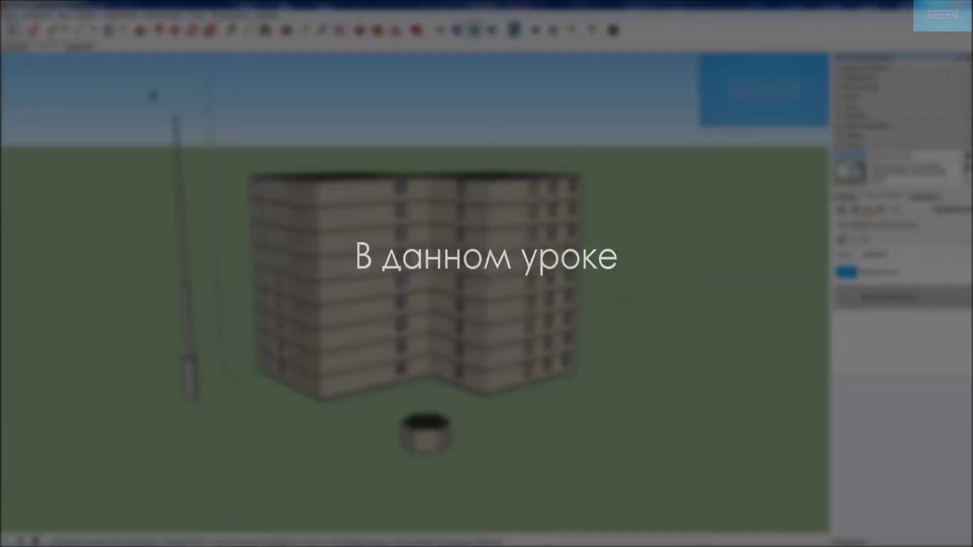
Preview the Сцена №3 and Сцена №2 saved scenes of the building.
click(77, 46)
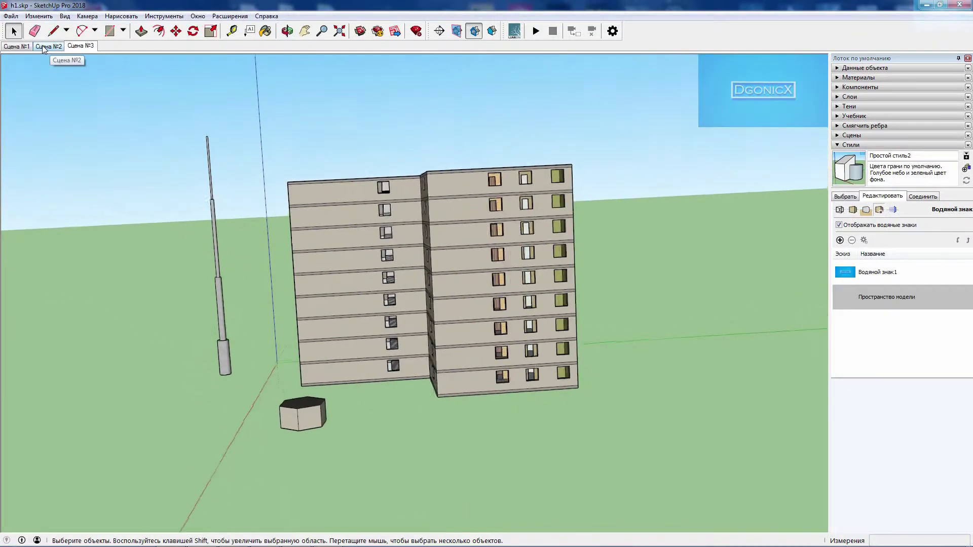
click(46, 46)
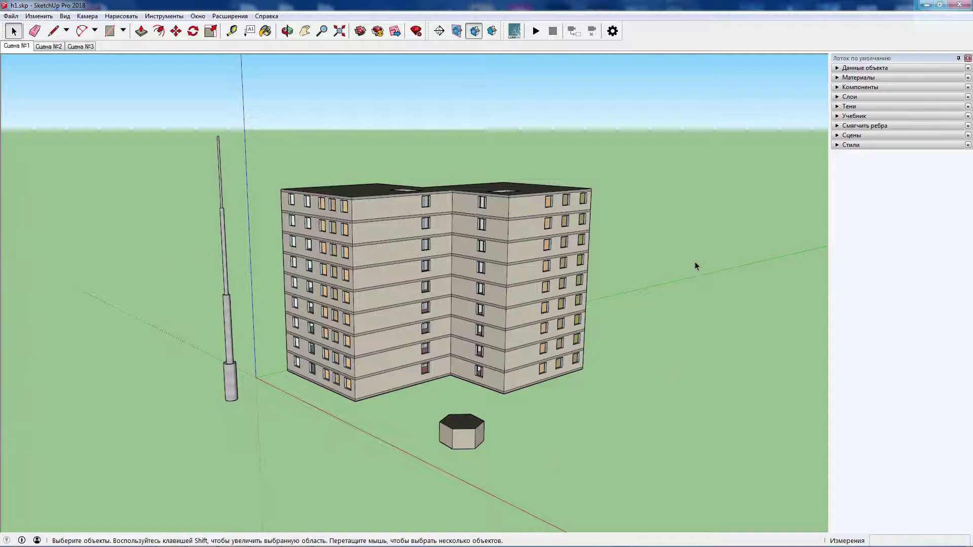
click(834, 136)
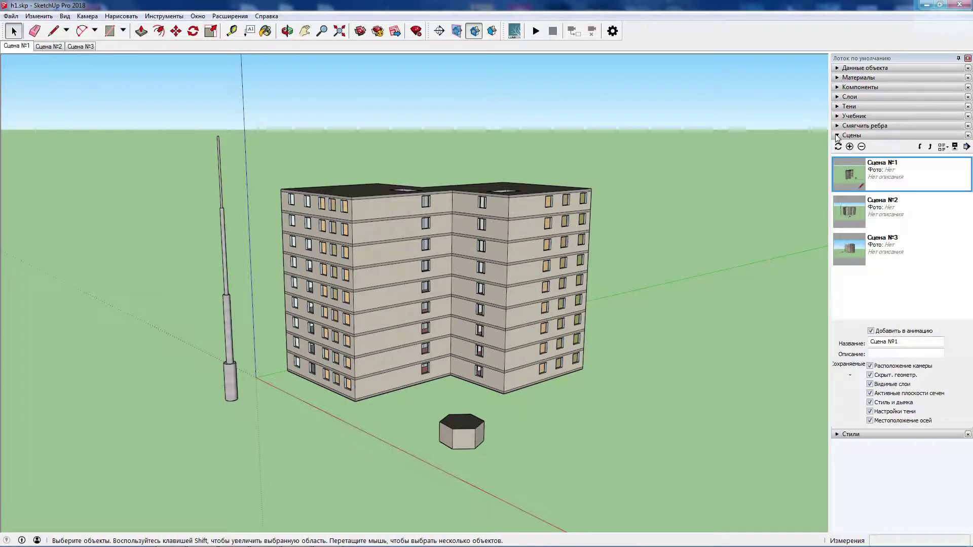
click(834, 136)
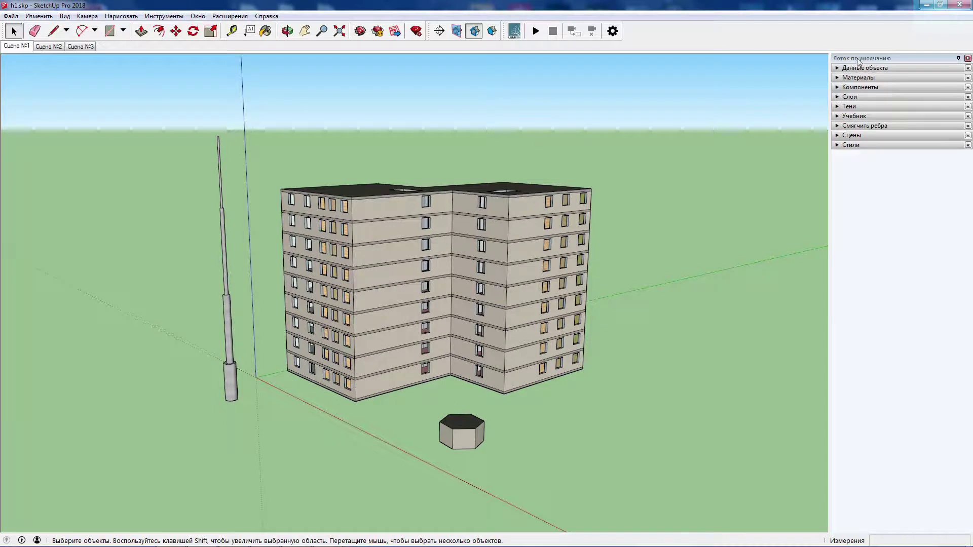
Remove and re-add the Стили tray panel, then open the style's watermark settings.
right_click(839, 146)
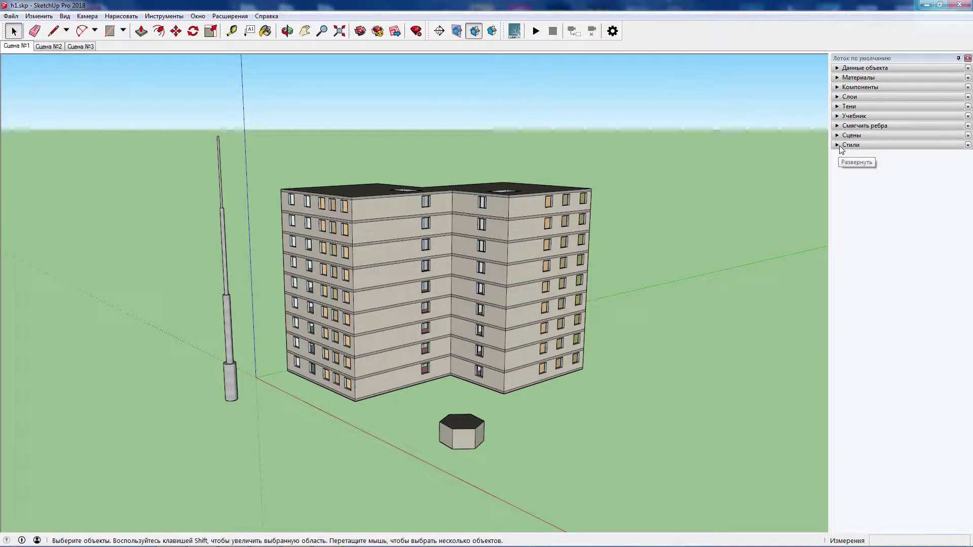
click(856, 162)
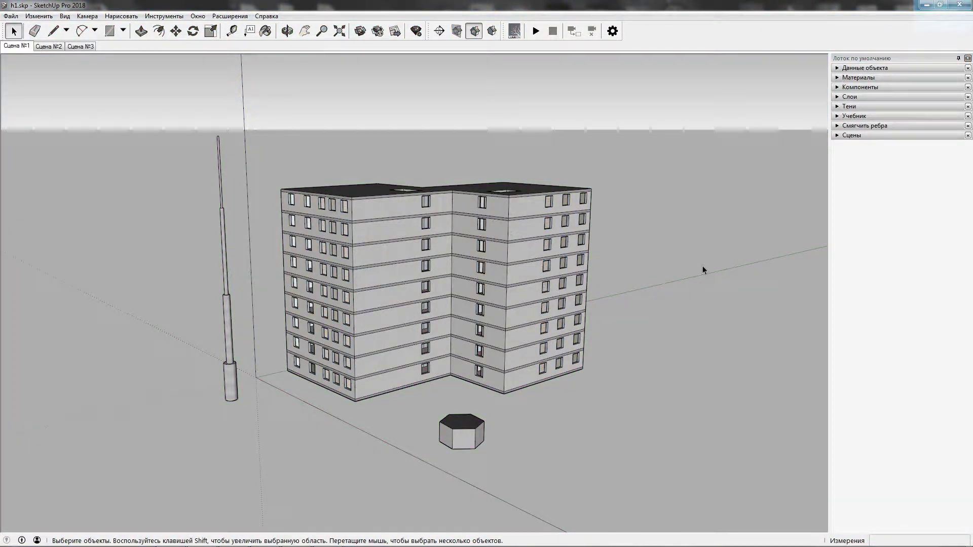
click(198, 16)
mouse_move(235, 28)
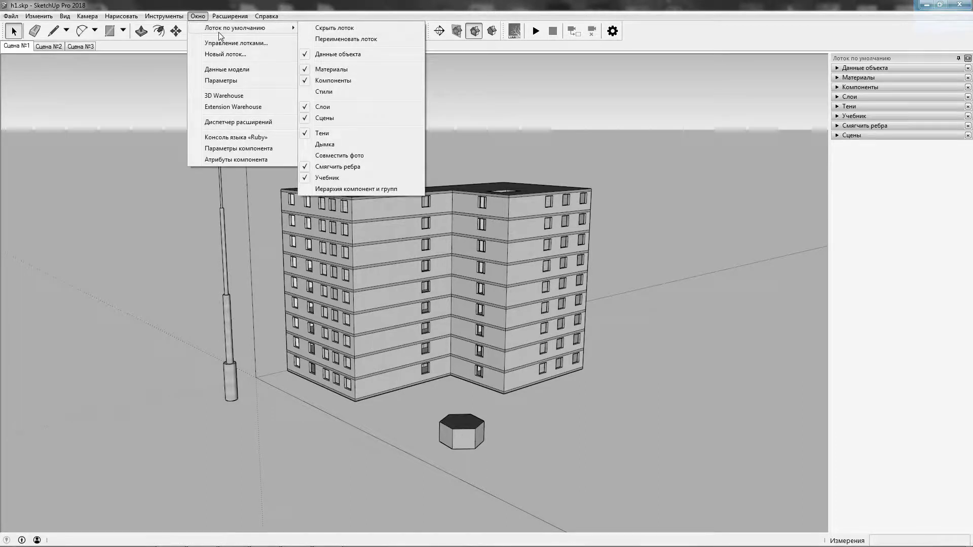
click(329, 92)
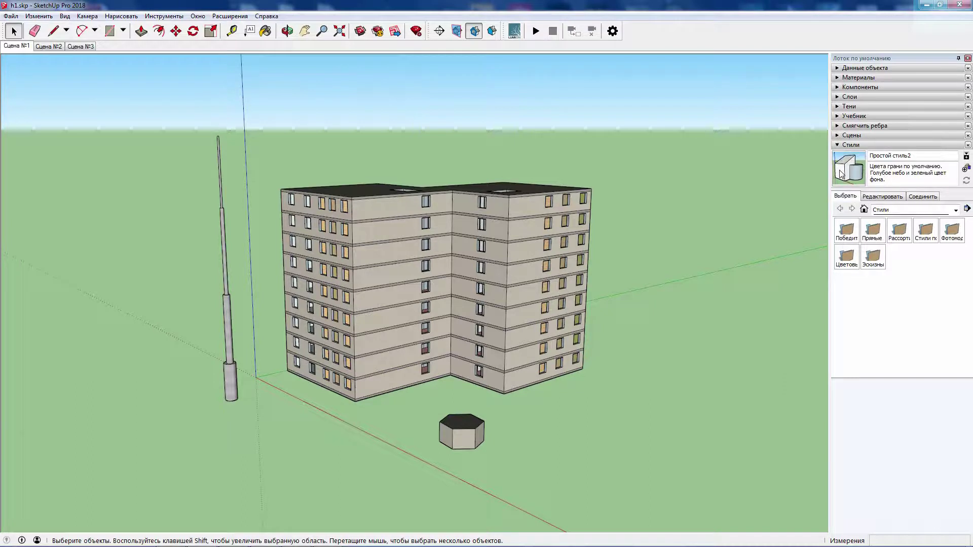
click(891, 197)
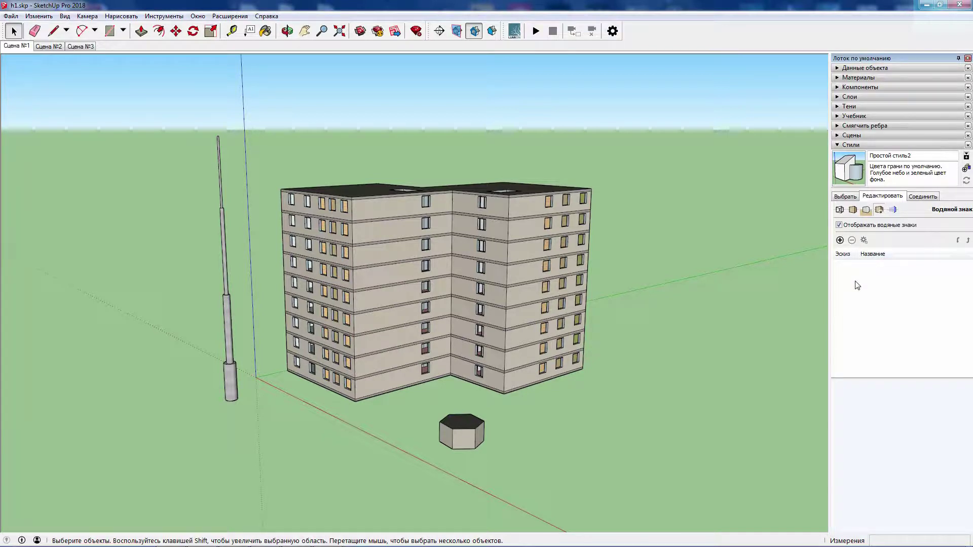
Turn on watermark display and add DGONICX VA.png as a new watermark image.
click(838, 225)
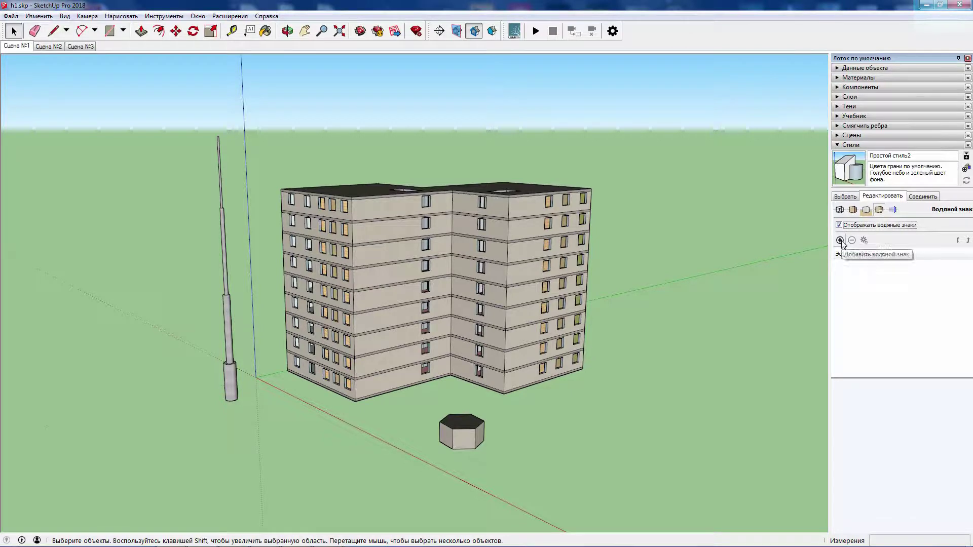
click(839, 241)
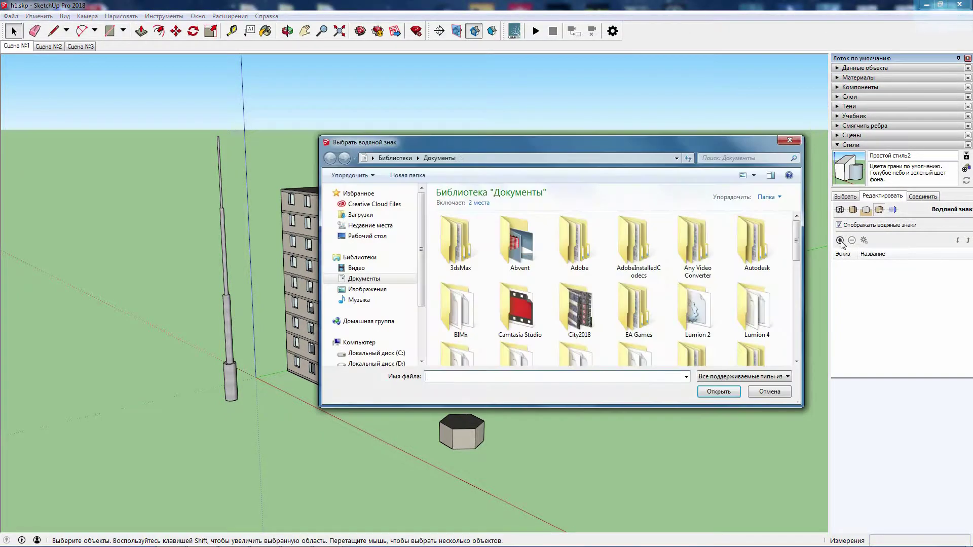
drag(795, 242, 798, 336)
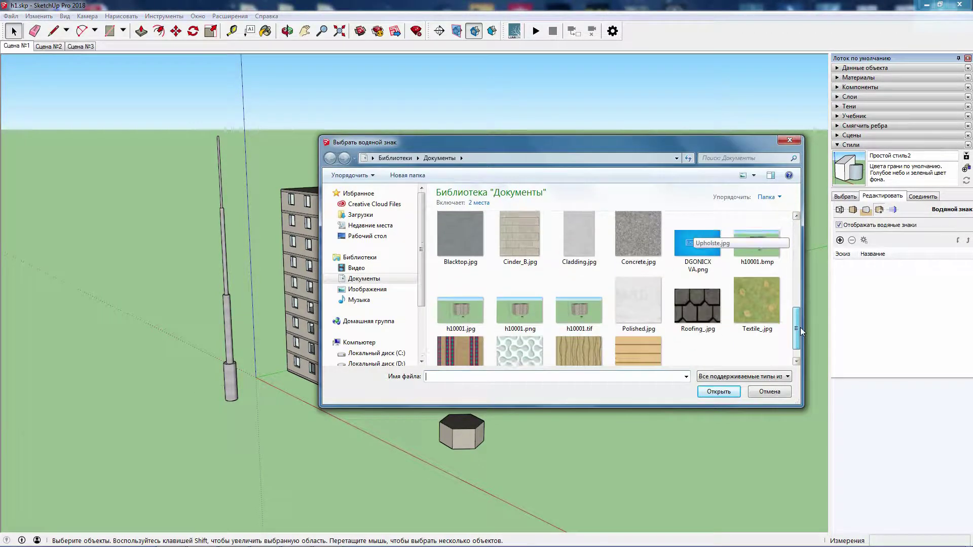
scroll(768, 306, up, 1)
double_click(695, 298)
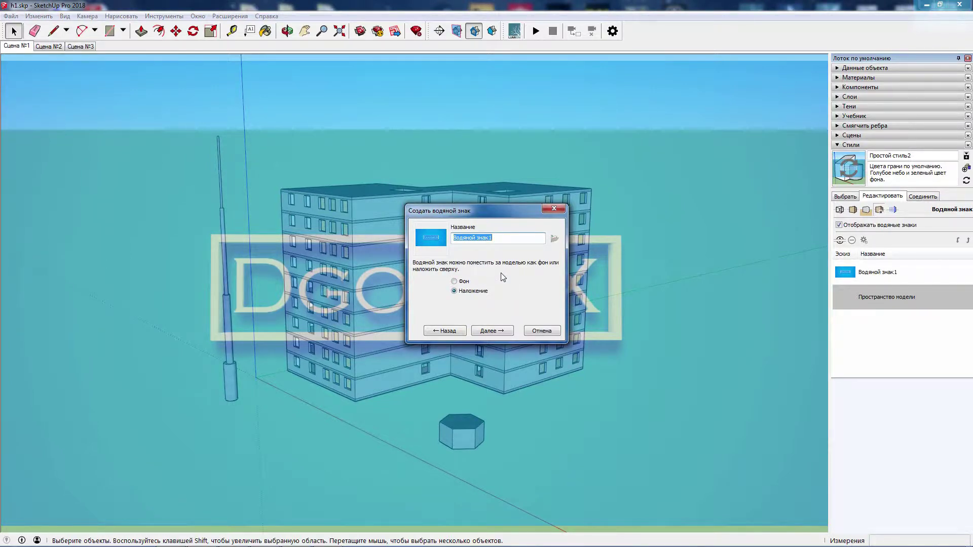
click(462, 281)
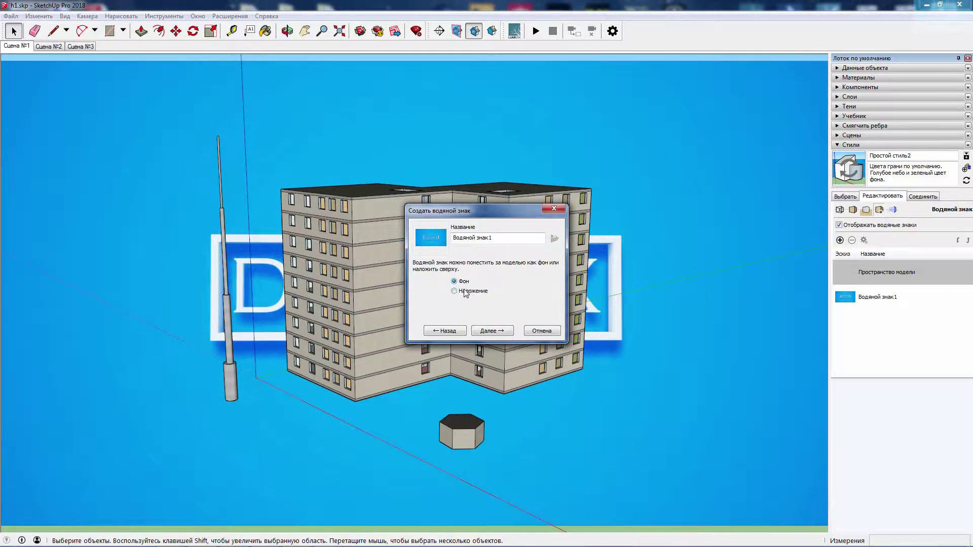
click(464, 294)
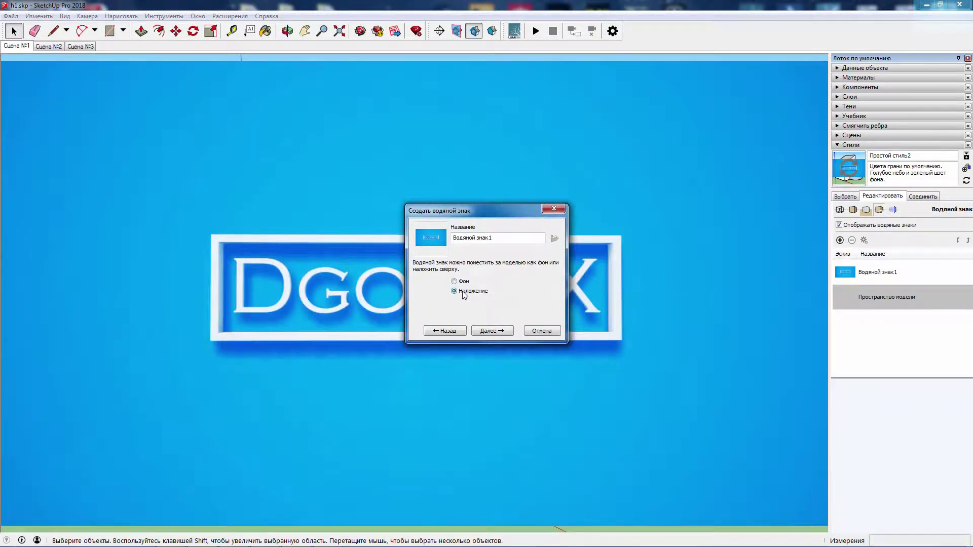
click(464, 282)
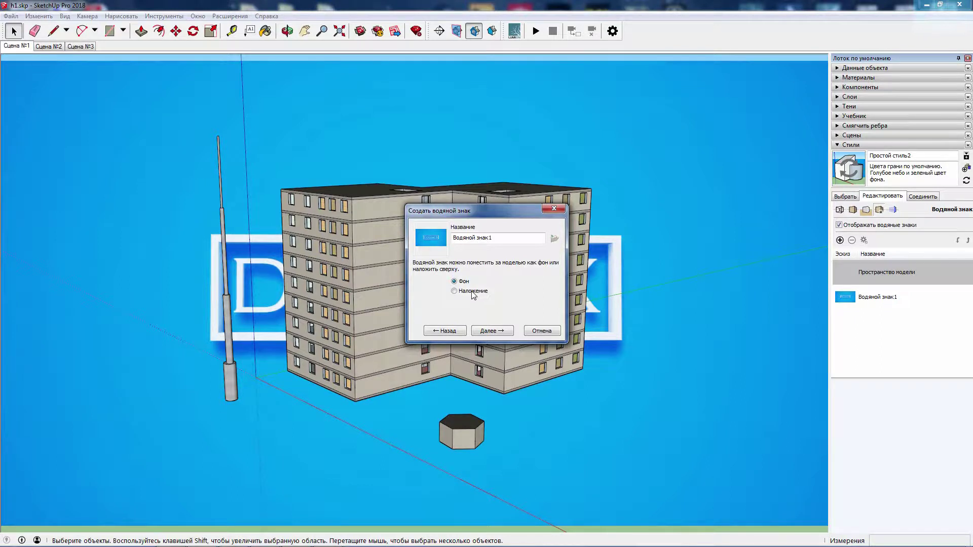
click(472, 291)
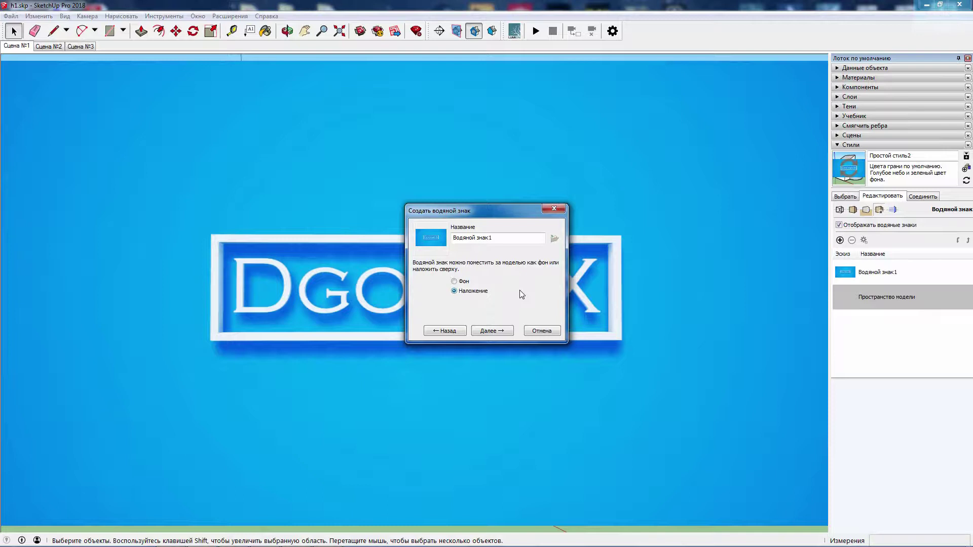
Leave the mask option off and set the watermark blend to about halfway.
click(490, 333)
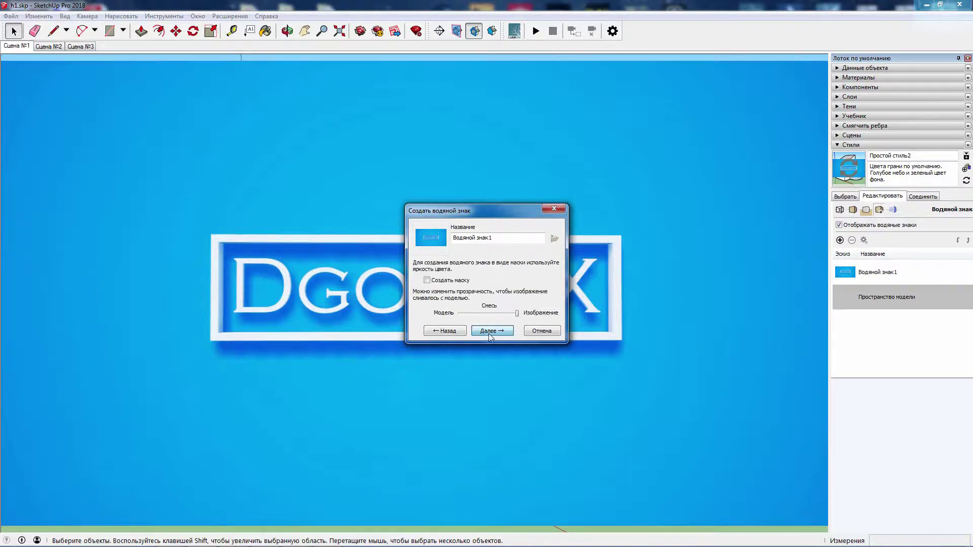
click(427, 281)
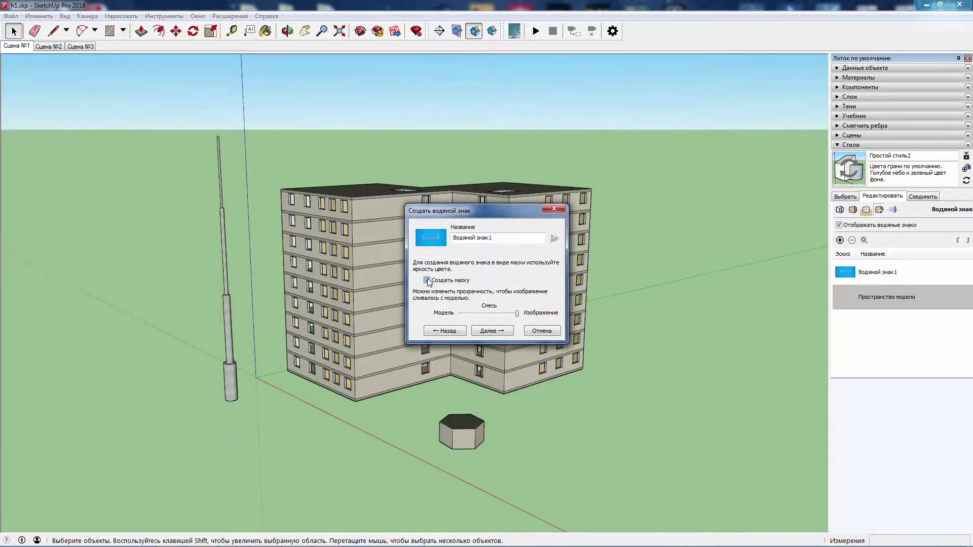
click(427, 281)
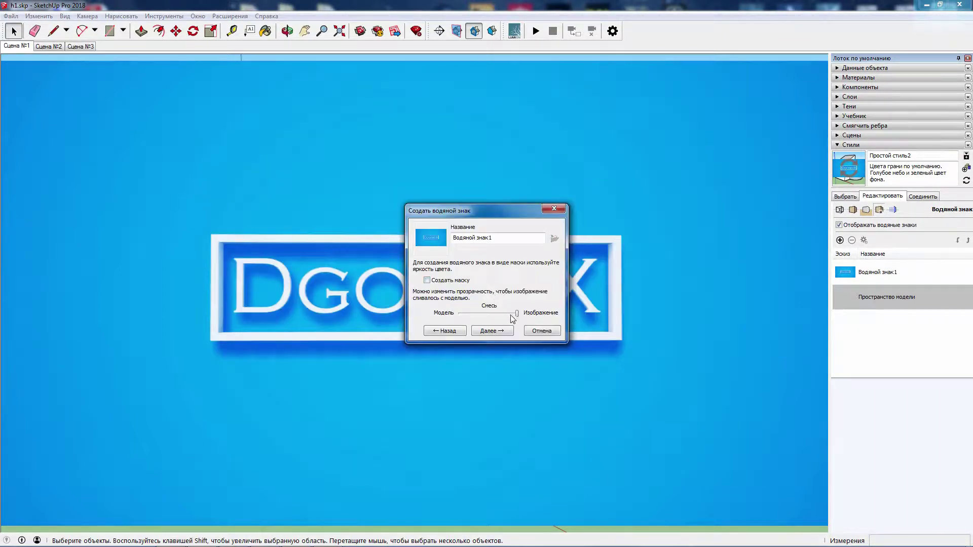
drag(515, 314, 494, 318)
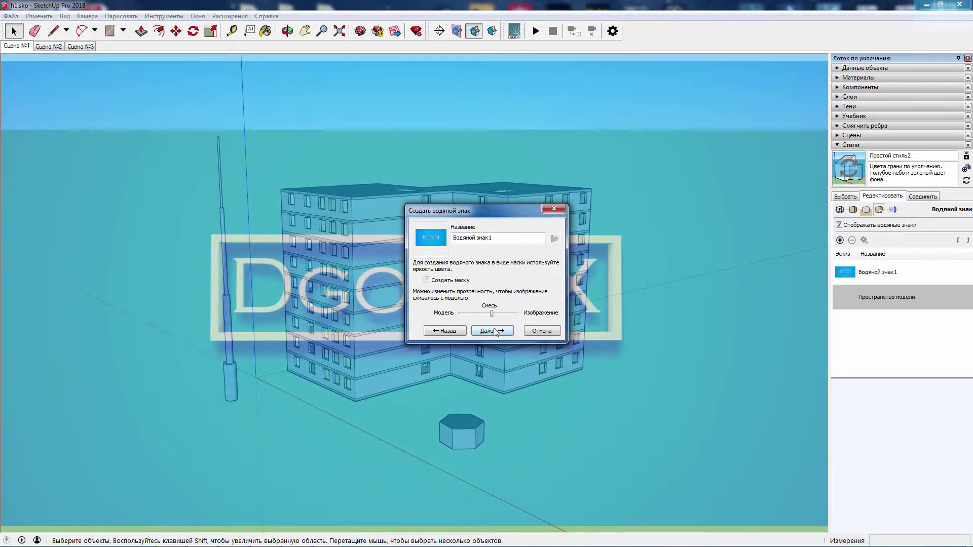
click(494, 330)
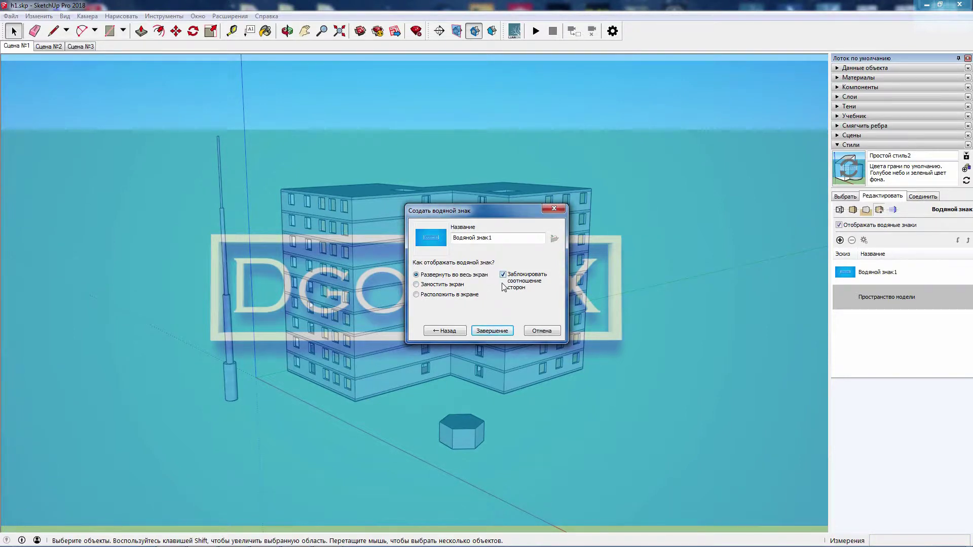
Keep the logo's aspect ratio locked and try tiling it smaller across the view.
click(503, 275)
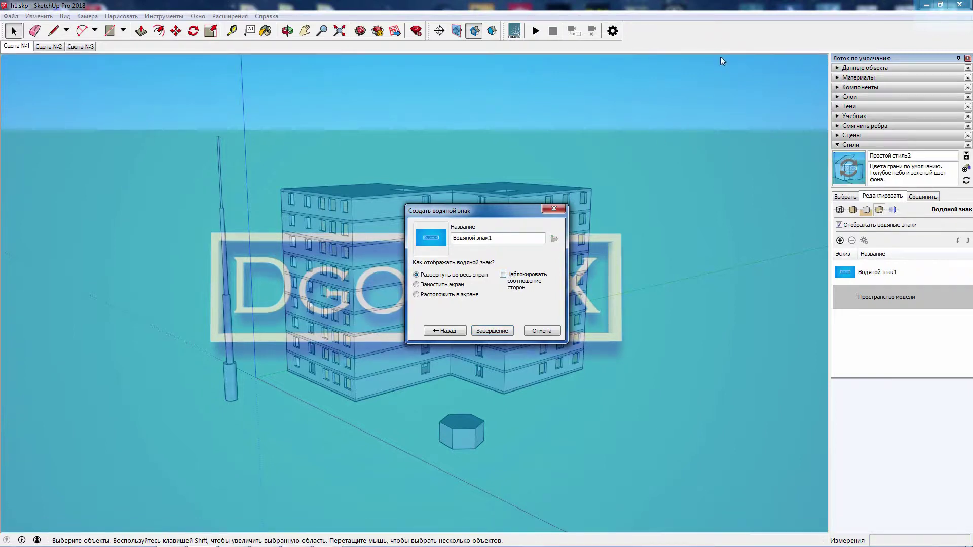
click(503, 275)
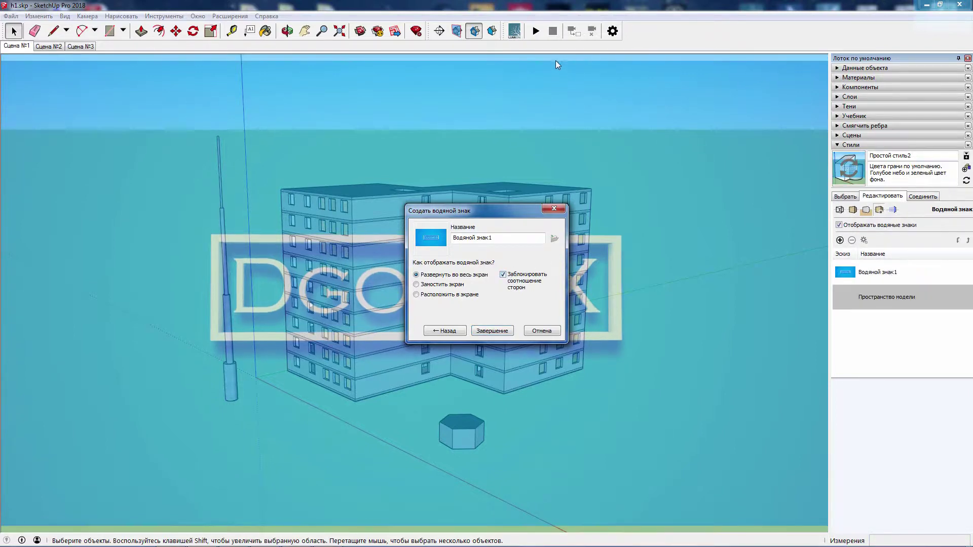
click(422, 285)
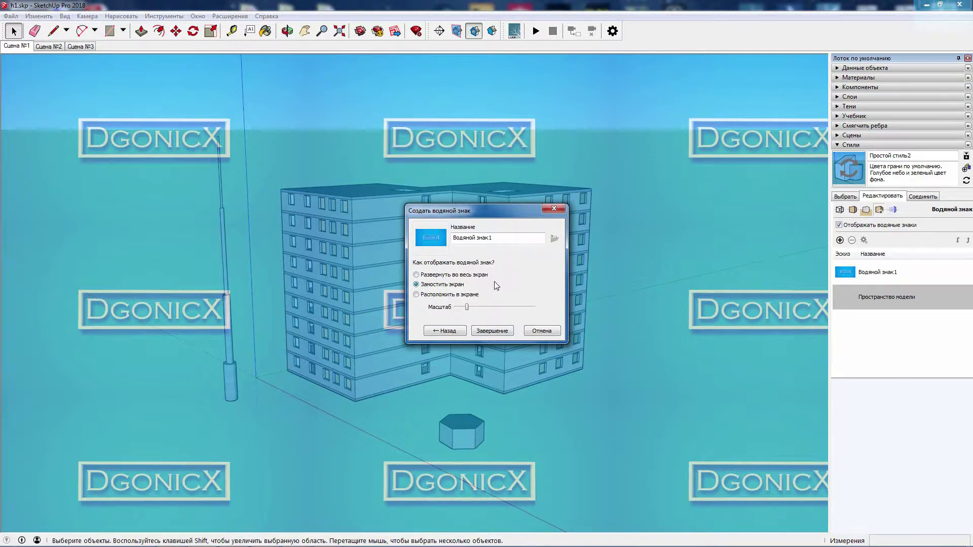
drag(466, 307, 459, 307)
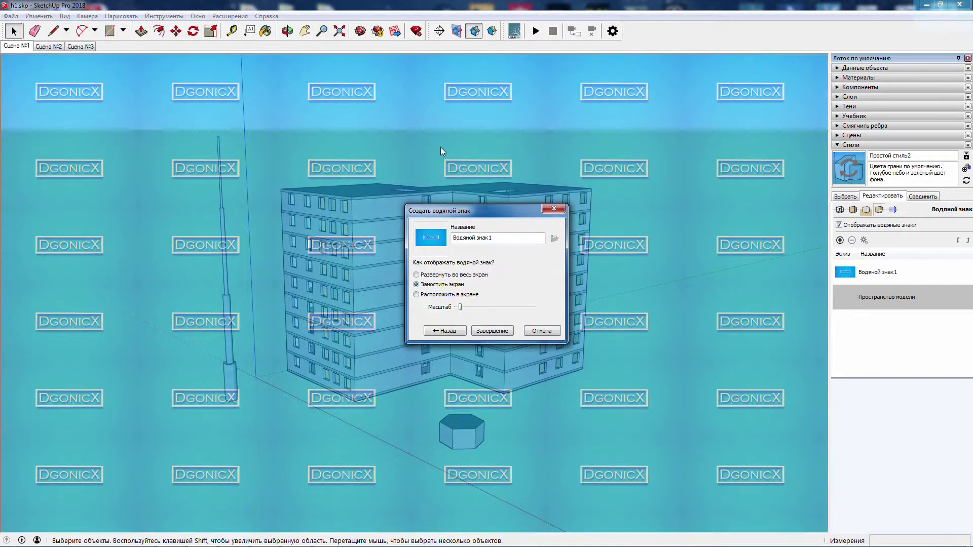
Place the logo alone in the top-right corner, slightly enlarged, and finish the watermark.
click(443, 296)
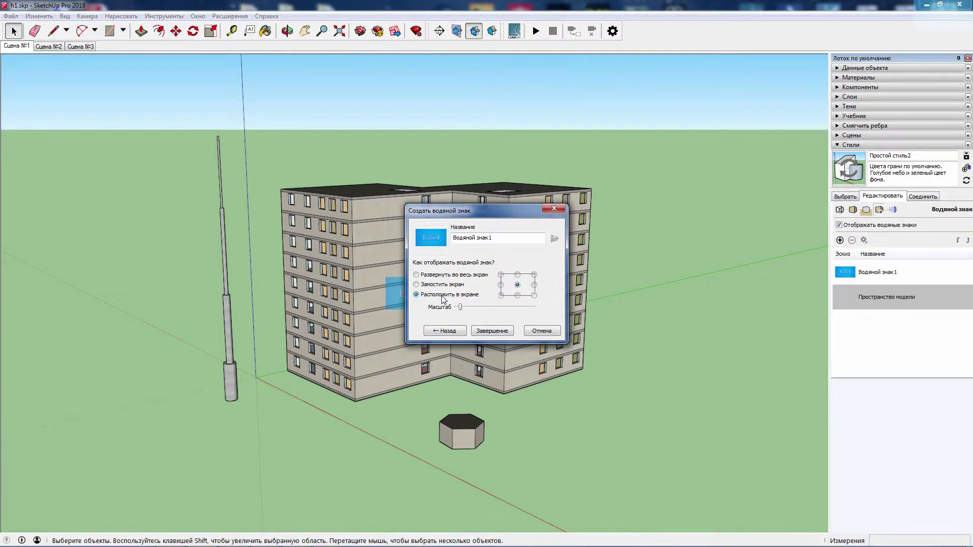
click(534, 275)
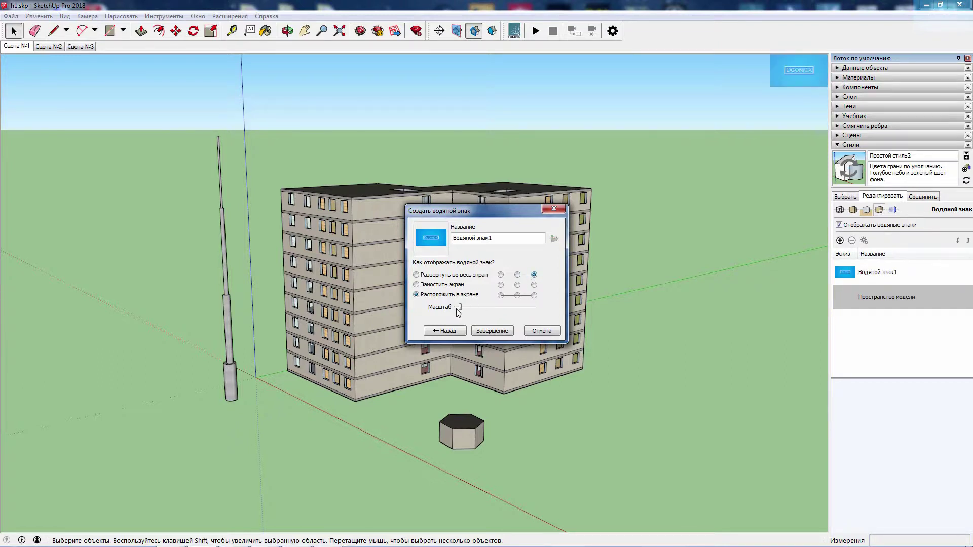
drag(460, 307, 464, 310)
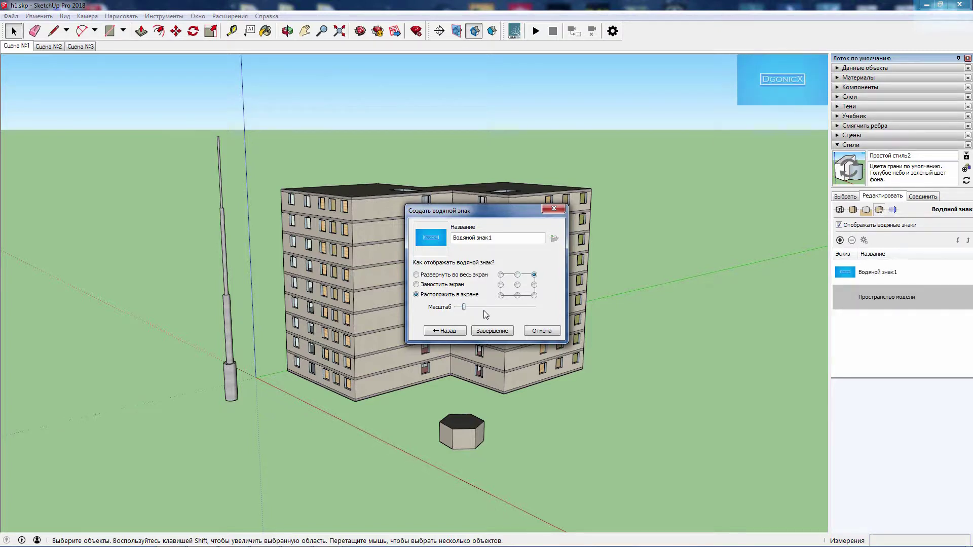
click(487, 330)
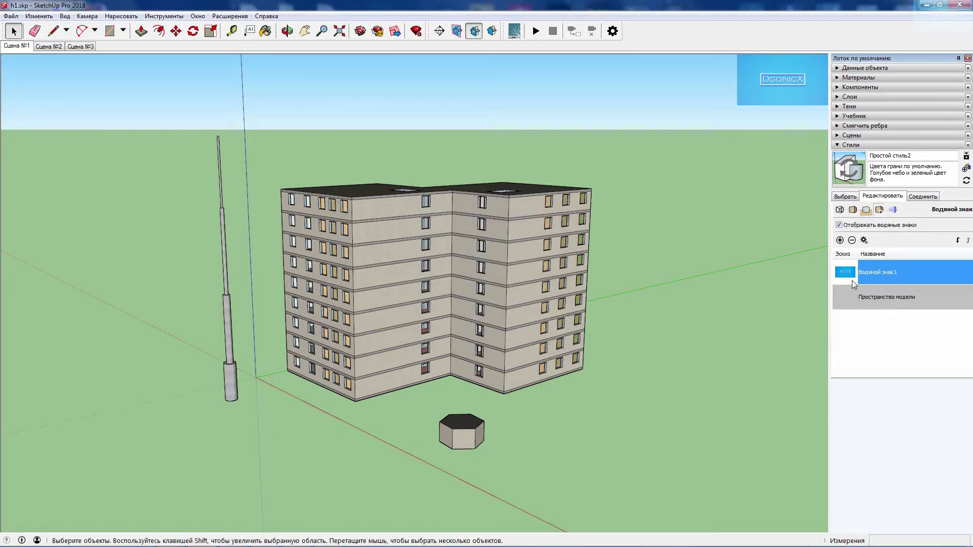
On Сцена №2, load DGONICX VA.png as a new watermark image.
click(44, 47)
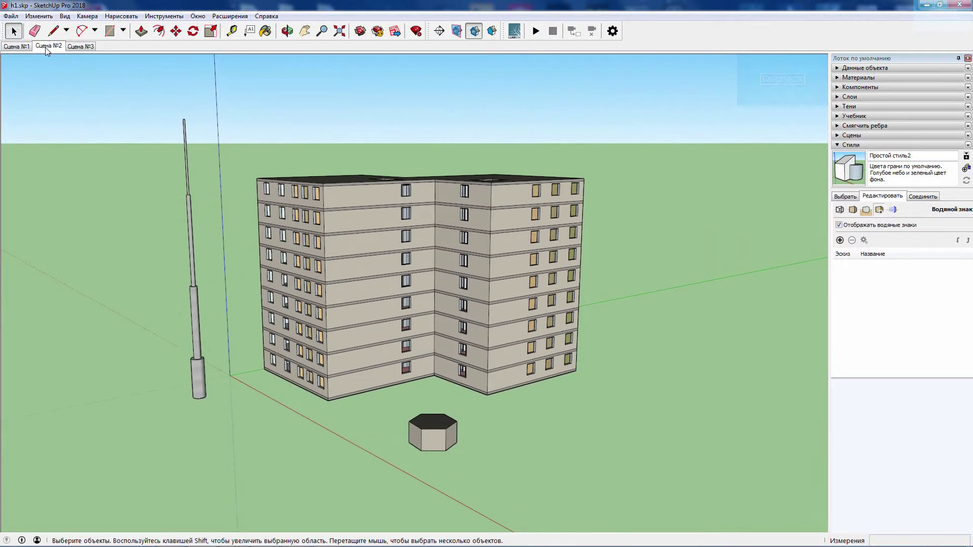
click(80, 47)
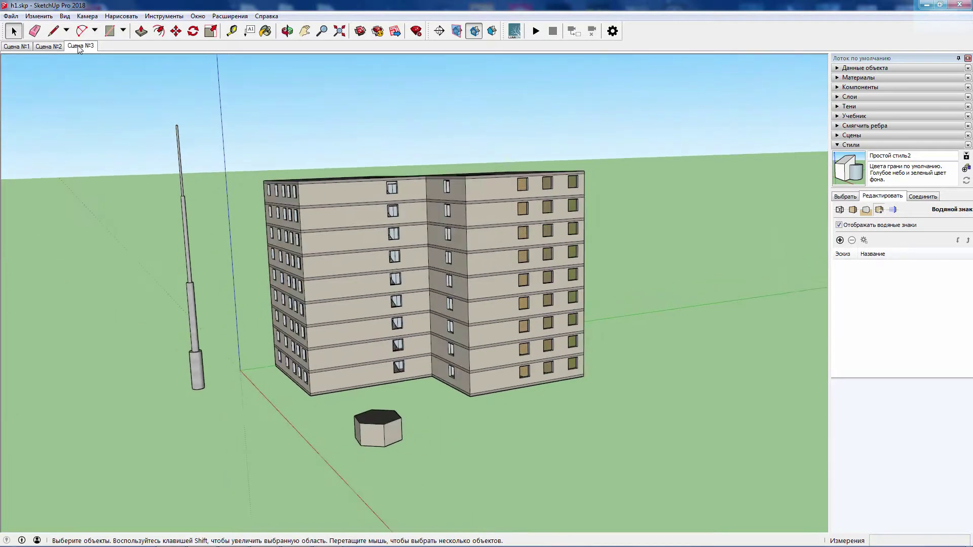
click(45, 47)
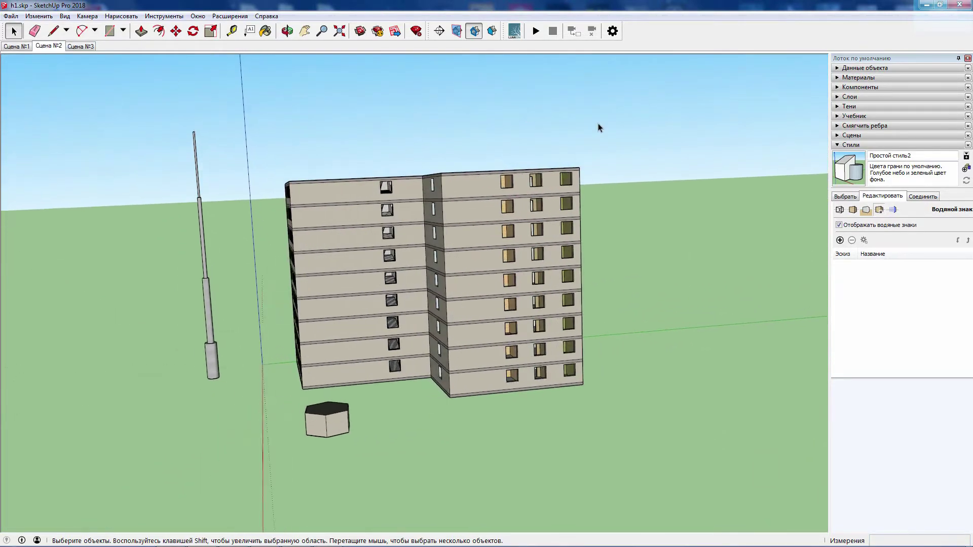
click(840, 240)
click(689, 228)
double_click(689, 228)
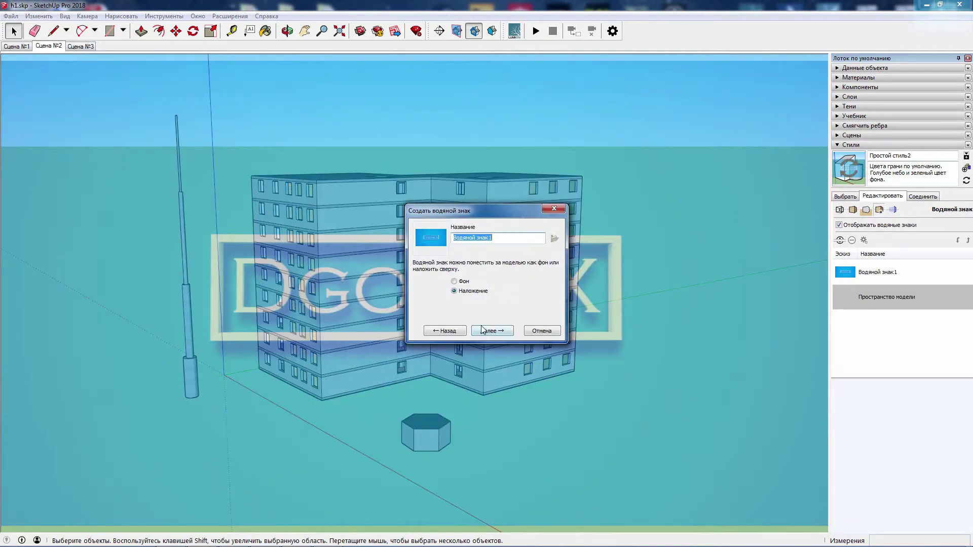
Place the watermark in the top-right corner, finish it, and update the style.
click(446, 295)
click(532, 274)
click(492, 341)
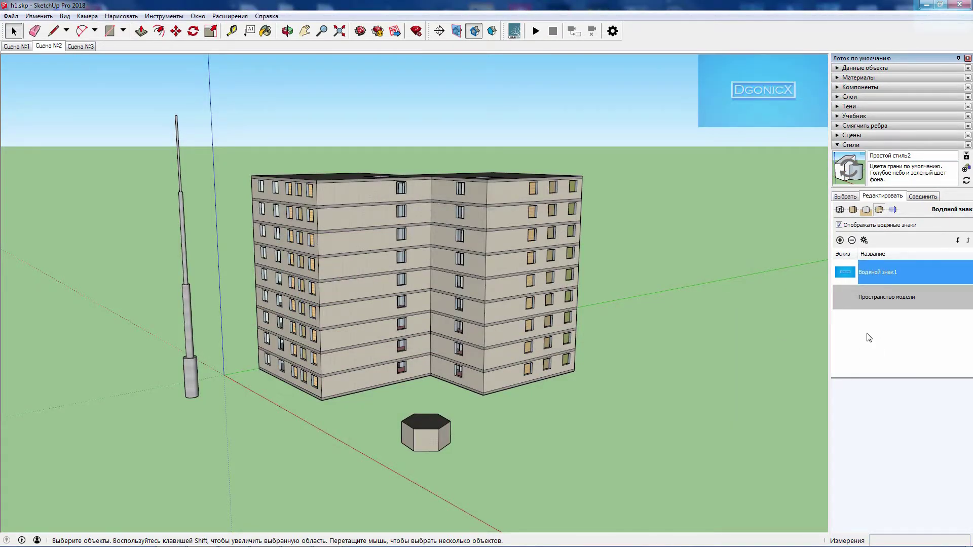
click(847, 172)
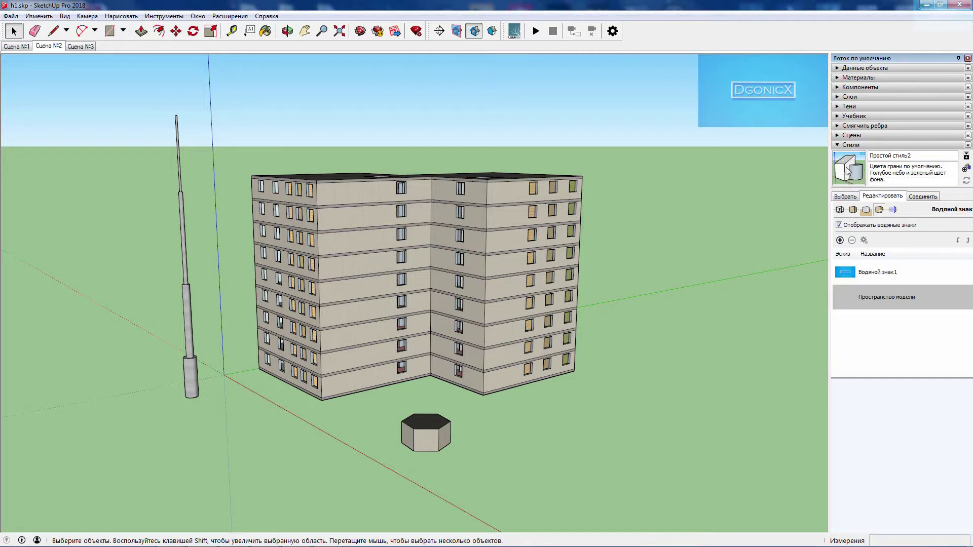
Switch between scenes and move the DgonicX watermark to the middle of the right edge.
click(77, 47)
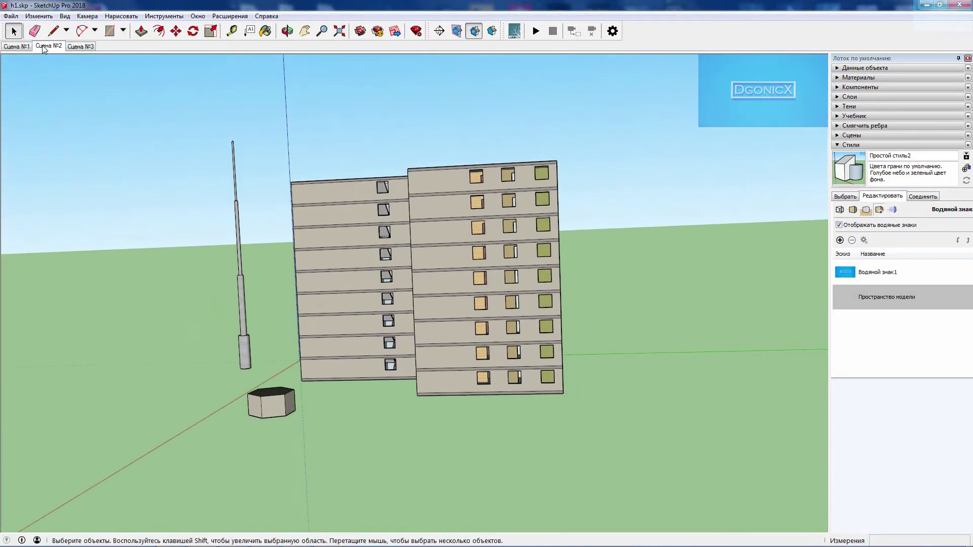
click(19, 47)
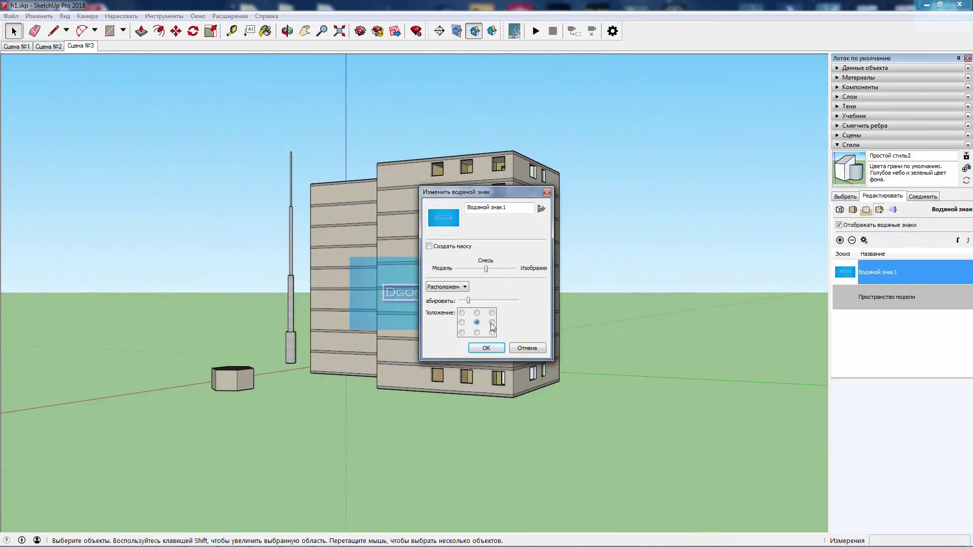
click(492, 323)
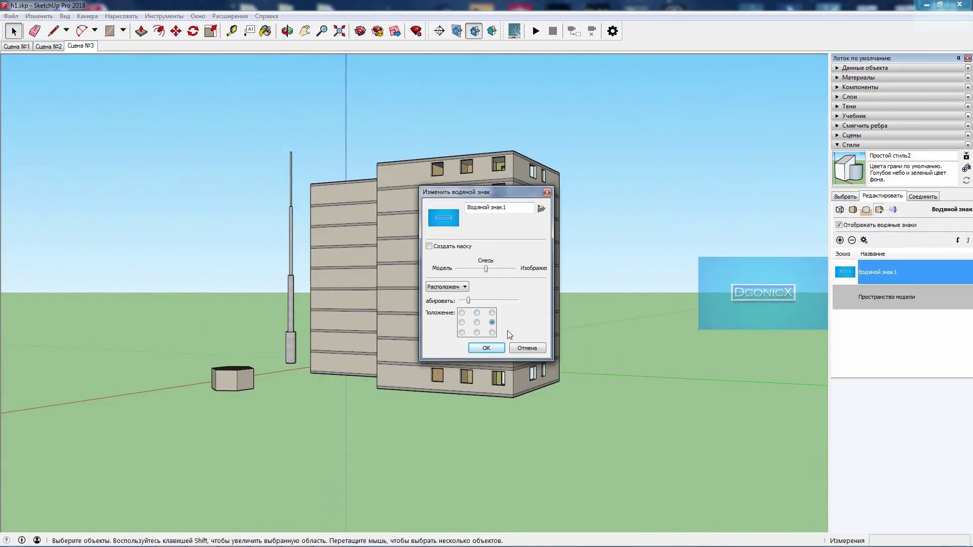